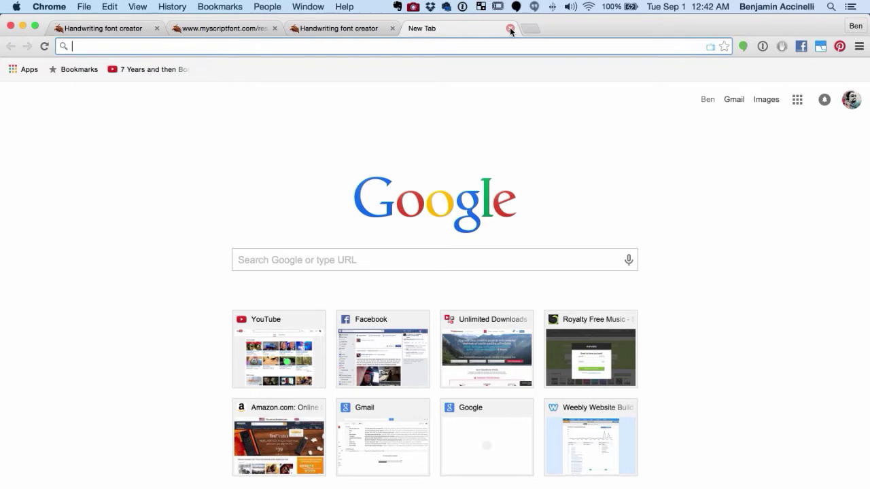
Step: Close the empty new tab in the browser
left_click(510, 28)
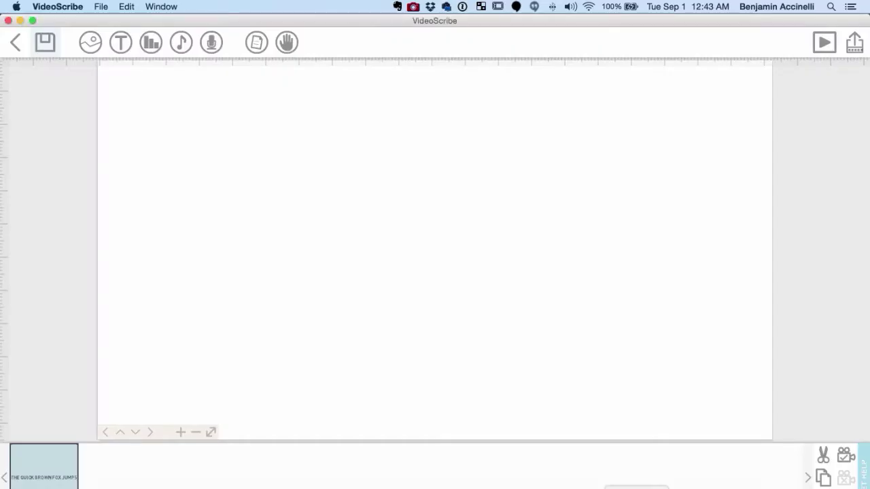
Step: Add a VideoScribe text element containing the pasted alphabet, digits and symbols
left_click(435, 258)
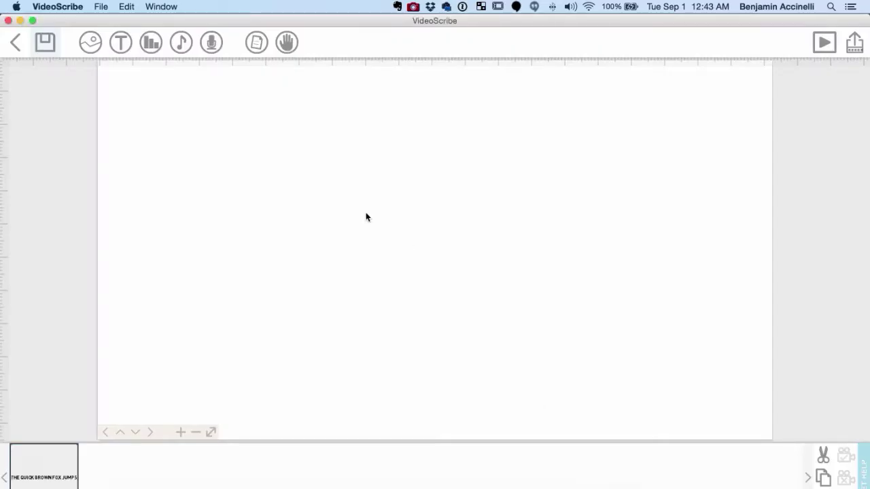
left_click(127, 45)
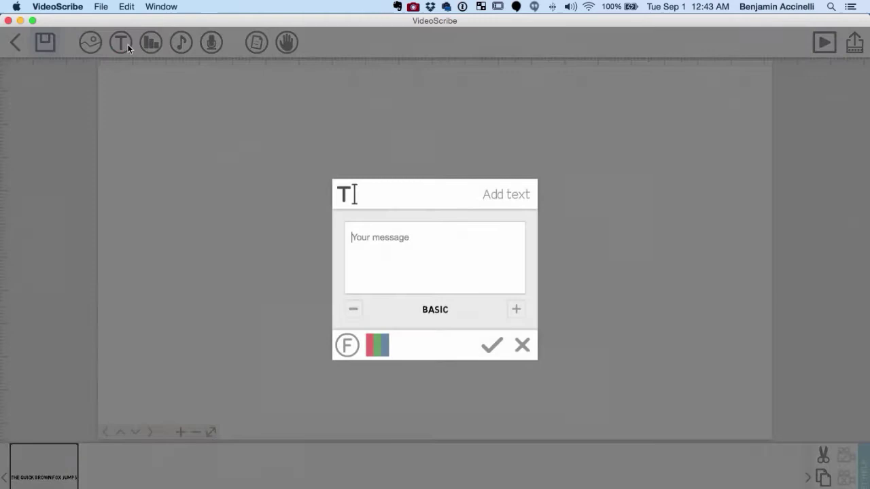
key("super+v")
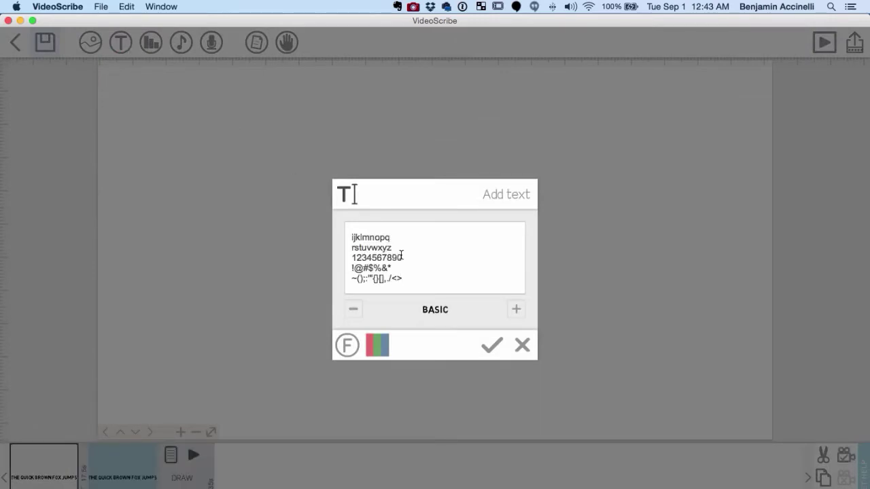
left_click(492, 345)
Step: Enlarge the character text to fill the canvas and take a screenshot of it
left_click_drag(481, 300, 583, 433)
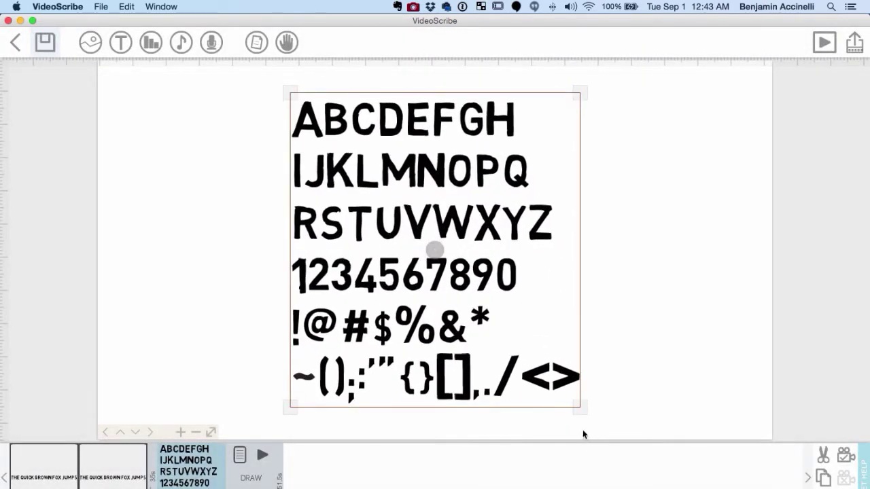
left_click(730, 349)
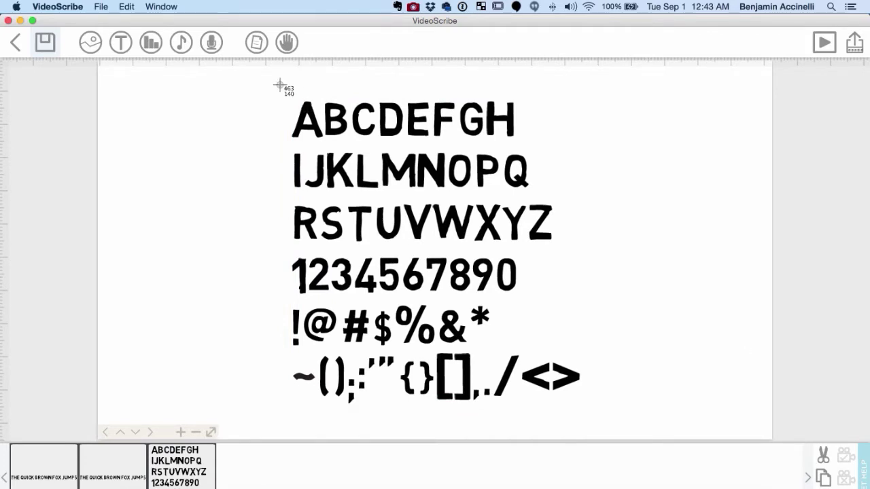
left_click_drag(273, 85, 593, 433)
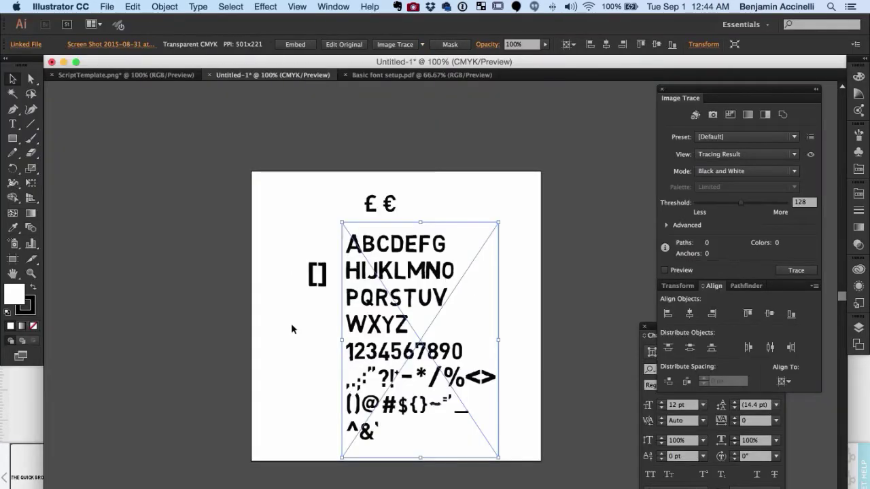
Step: Zoom to 150% and run Image Trace on the placed character image
left_click(290, 329)
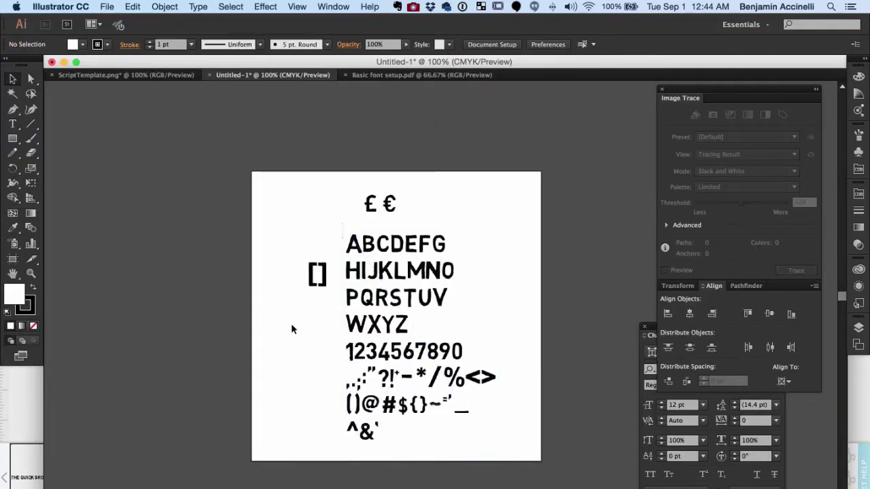
key("super+equal")
left_click(292, 329)
scroll(428, 330, "down", 3)
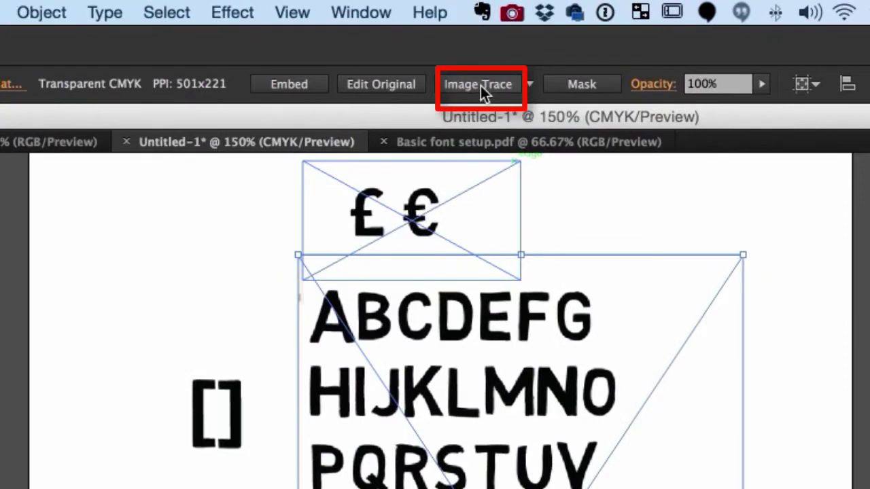
left_click(481, 85)
Step: In the Image Trace panel from the Window menu, enable Ignore White
left_click(373, 11)
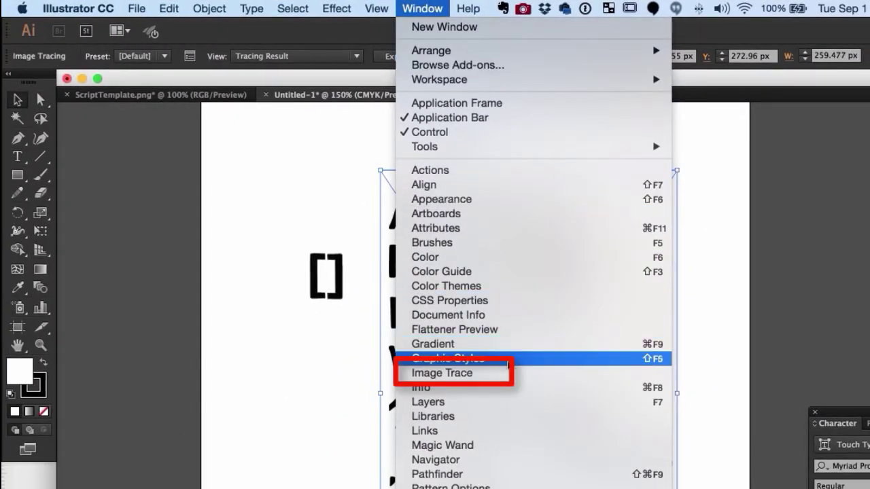
left_click(508, 373)
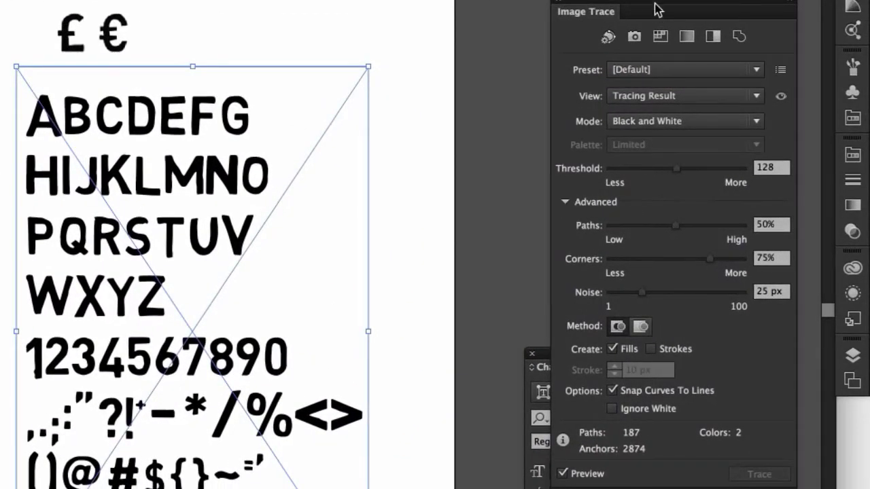
left_click_drag(655, 8, 510, 0)
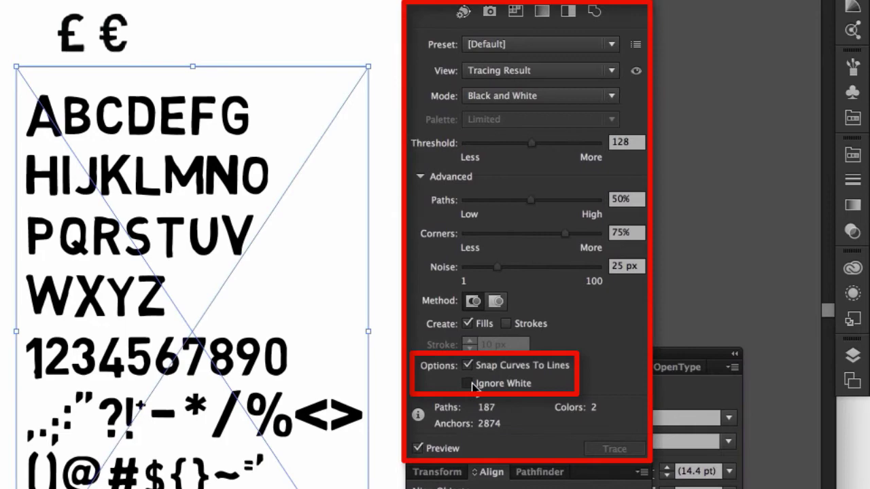
left_click(471, 384)
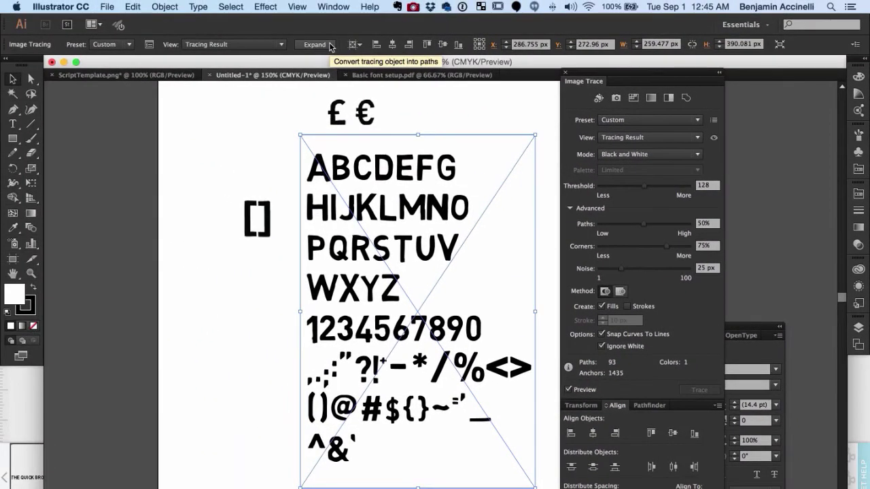
Step: Expand the trace into paths, then copy and paste the letters onto the ScriptTemplate.png grid
left_click(314, 44)
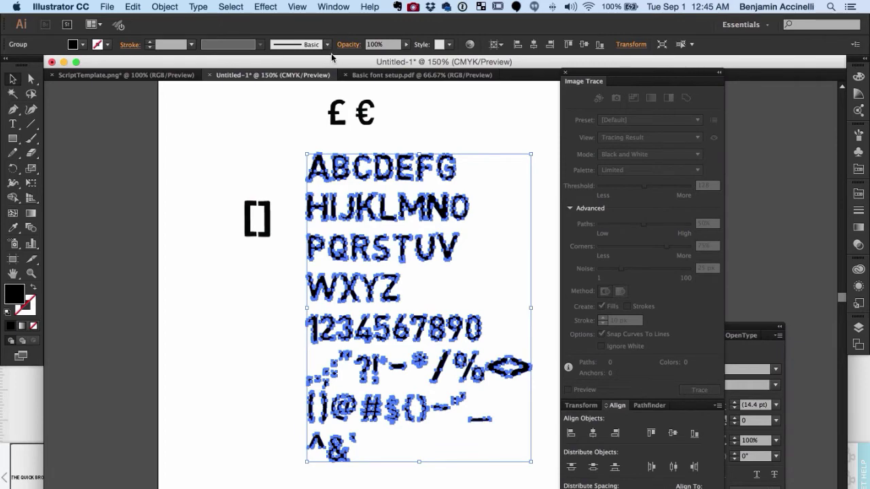
key("super+grave")
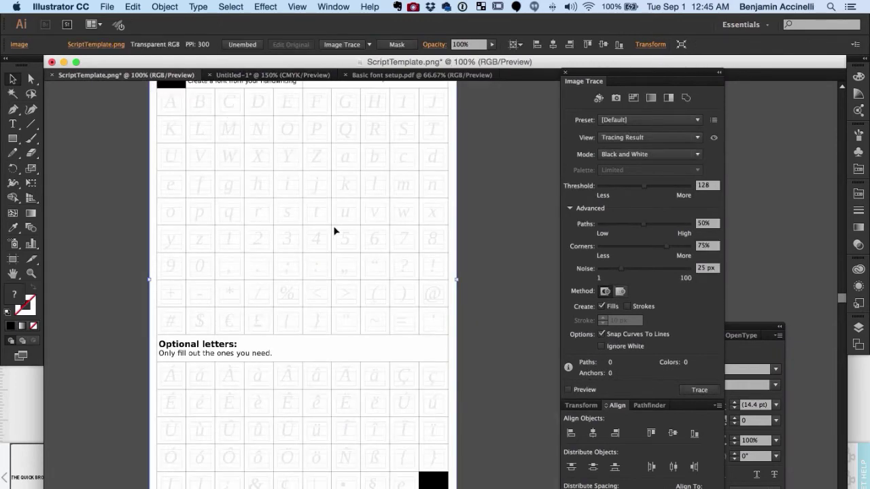
key("super+v")
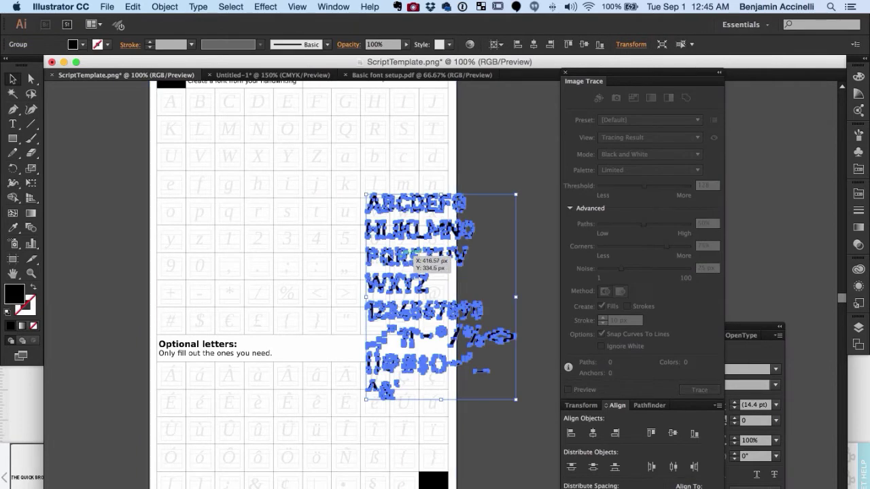
left_click_drag(418, 214, 246, 170)
left_click(318, 172)
left_click(301, 186)
Step: Isolate the letter group and move O, G and F into their template cells
double_click(299, 186)
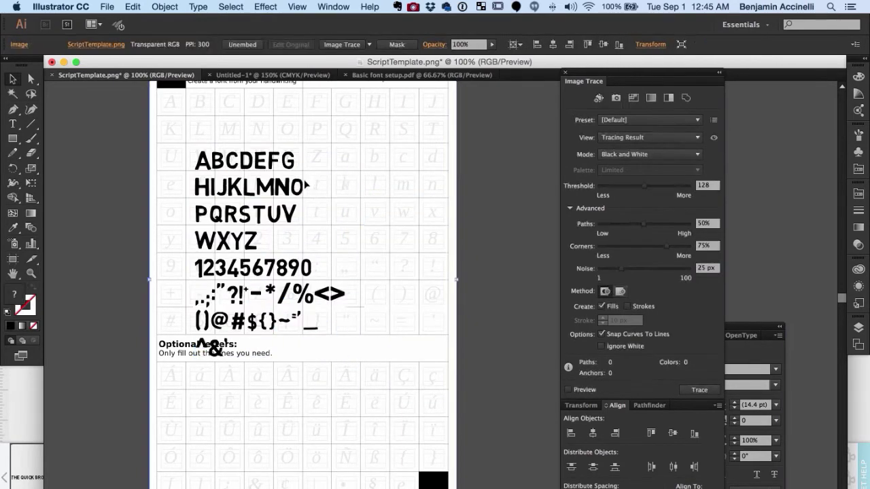
left_click(296, 186)
left_click_drag(296, 187, 286, 121)
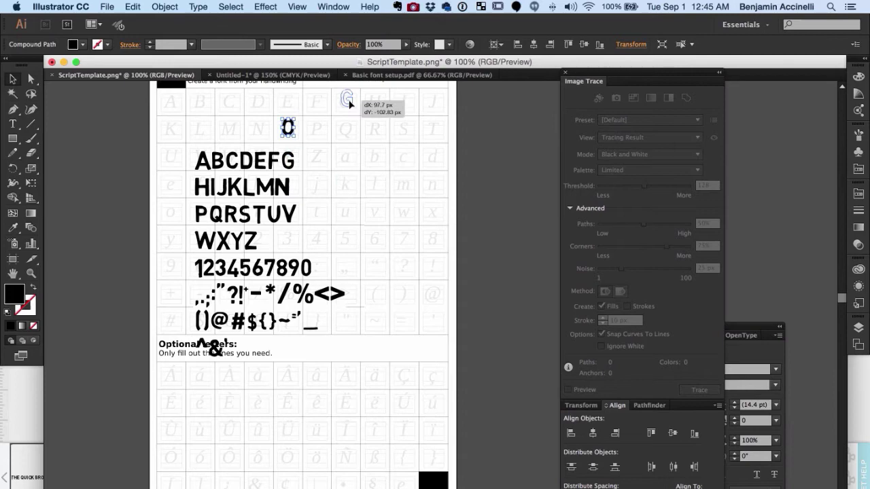
left_click_drag(278, 168, 313, 102)
left_click_drag(271, 160, 291, 101)
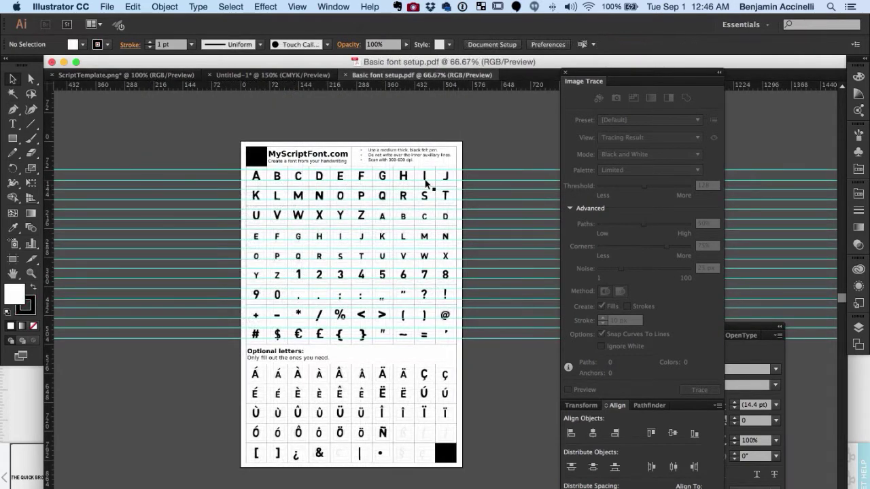
Step: Review the template at 100%, then save it as Basic font setup.pdf in Adobe PDF format
key("super+1")
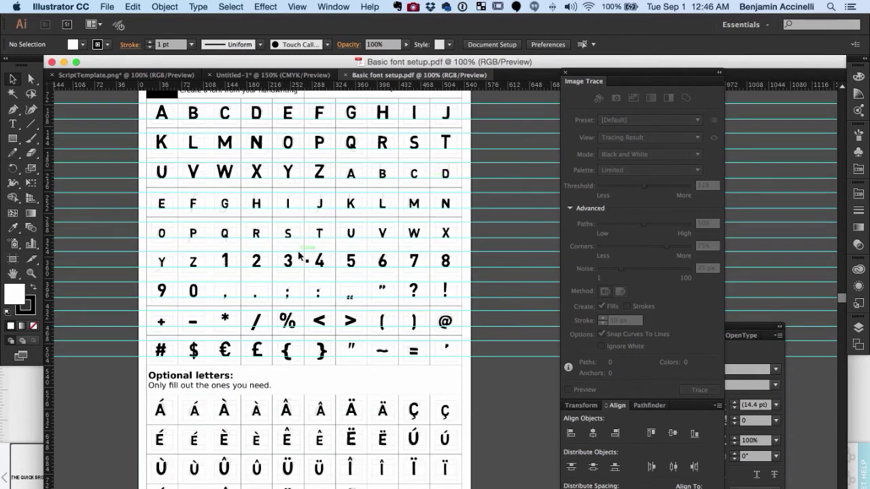
left_click_drag(292, 246, 332, 245)
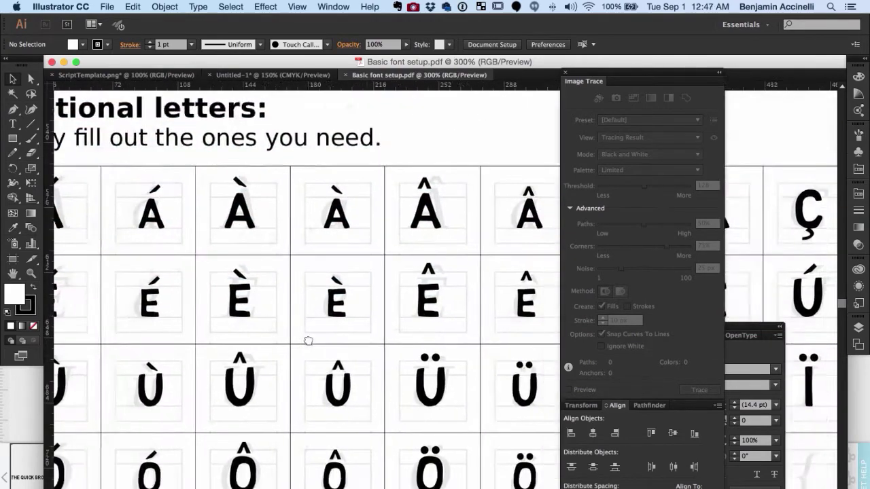
left_click_drag(310, 340, 281, 320)
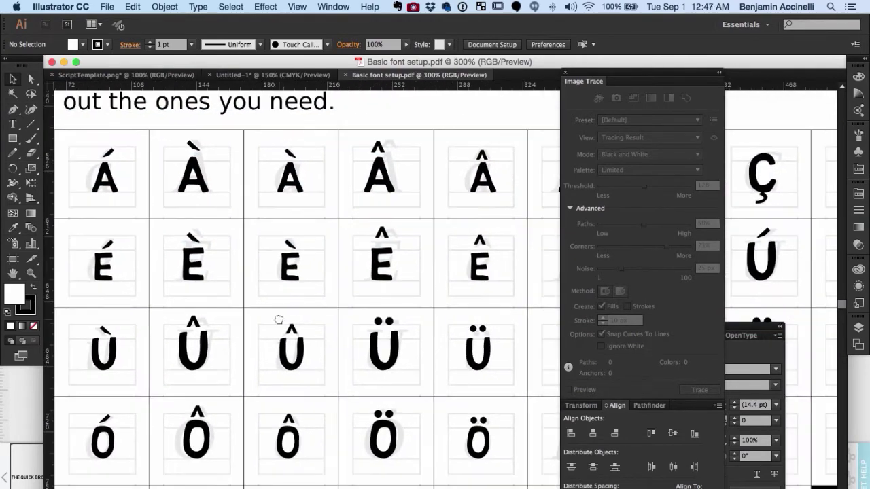
left_click_drag(387, 323, 263, 318)
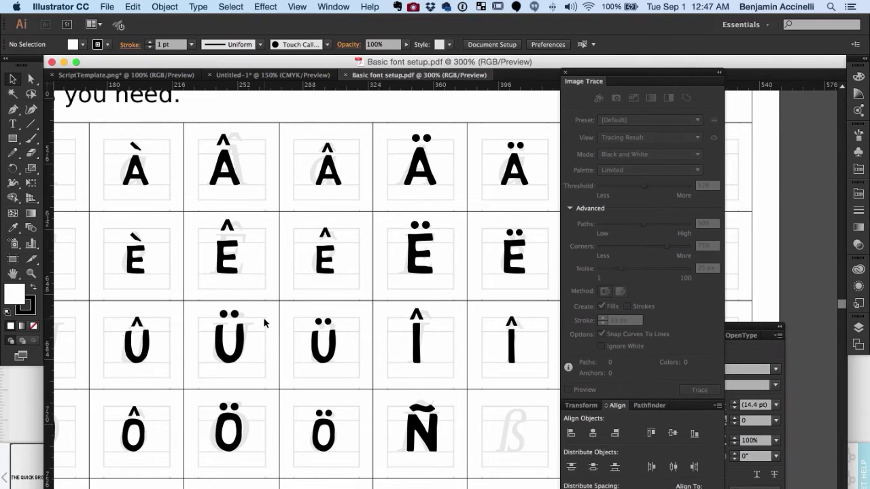
left_click(107, 7)
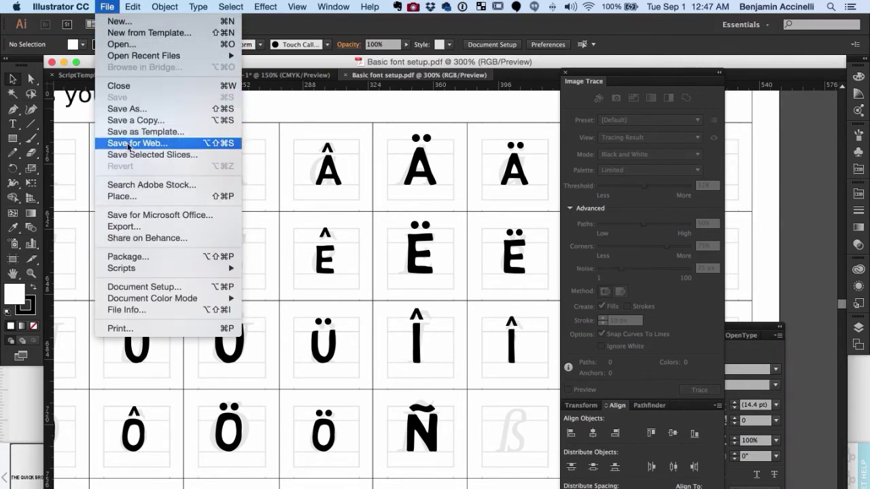
left_click(134, 110)
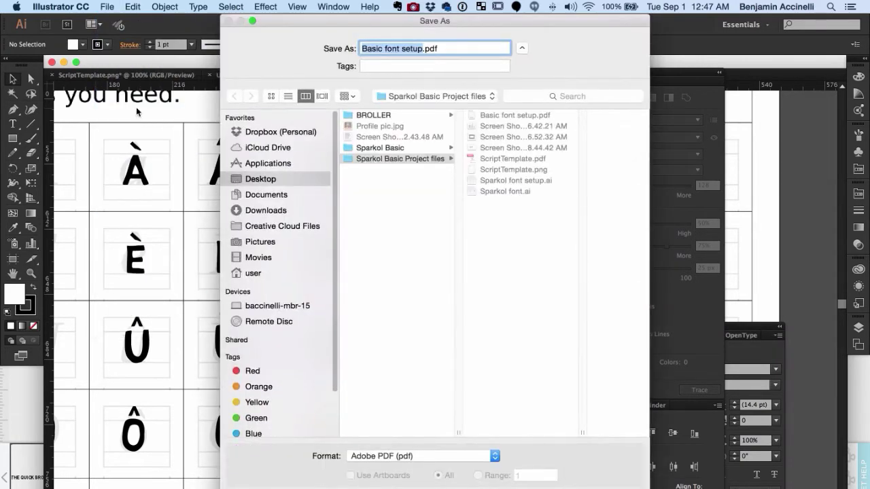
left_click(487, 459)
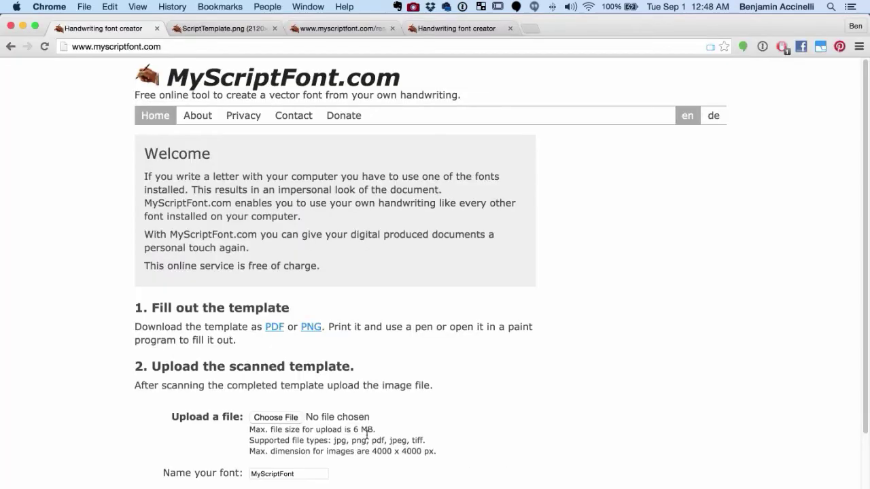
Step: Upload Basic font setup.pdf, generate an OTF font, and save the Sparkol_Basic.otf download
left_click(293, 418)
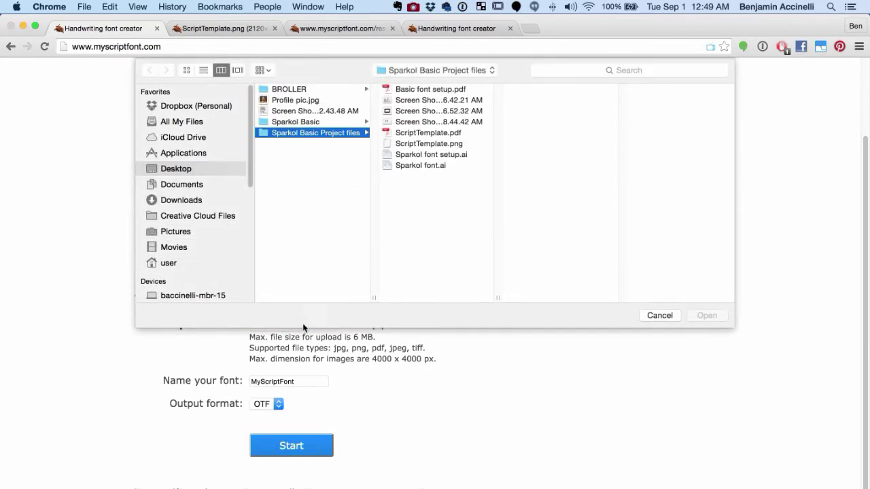
left_click(445, 91)
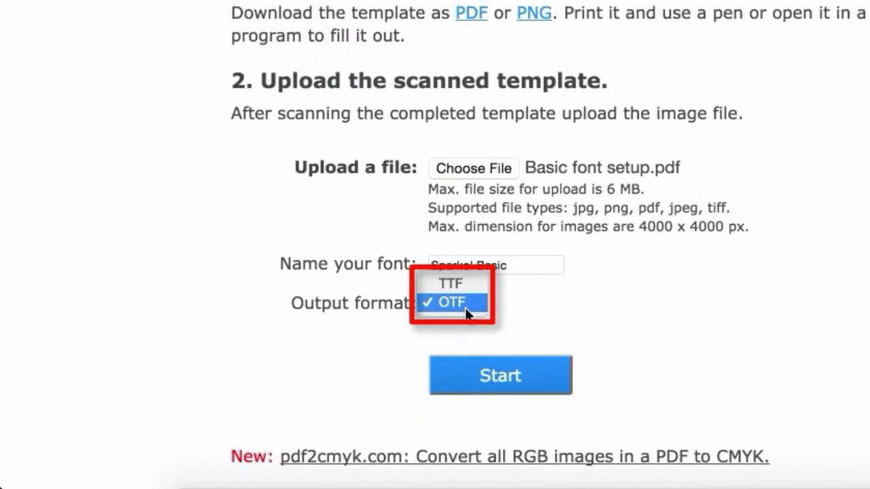
left_click(466, 310)
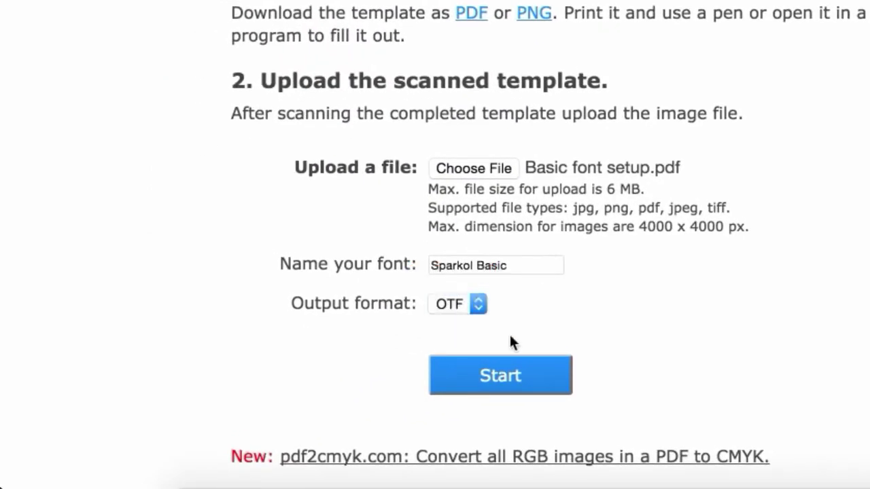
left_click(307, 458)
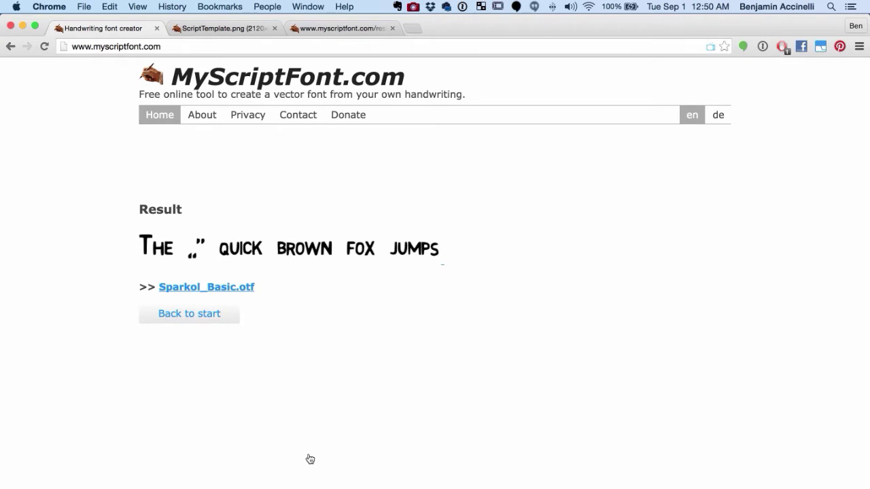
left_click(250, 288)
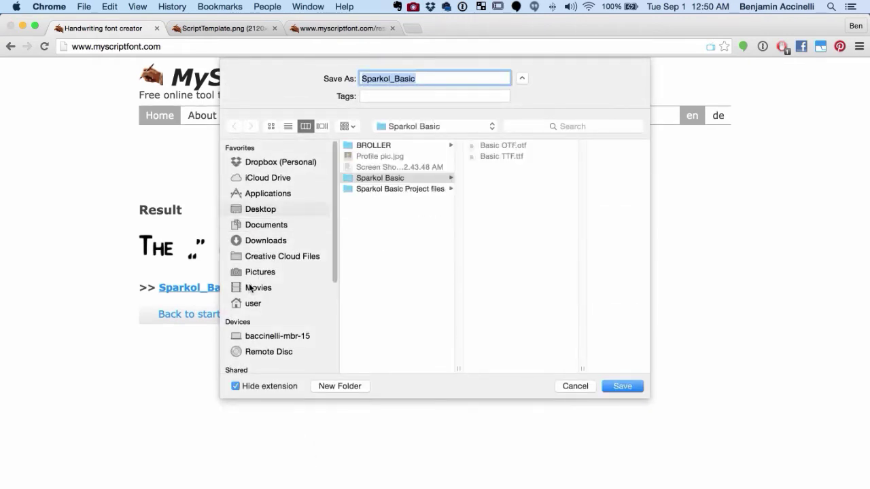
left_click(632, 386)
Step: Launch Font Book via Spotlight search 'fon' to confirm MyScriptFont is installed
key("super+space")
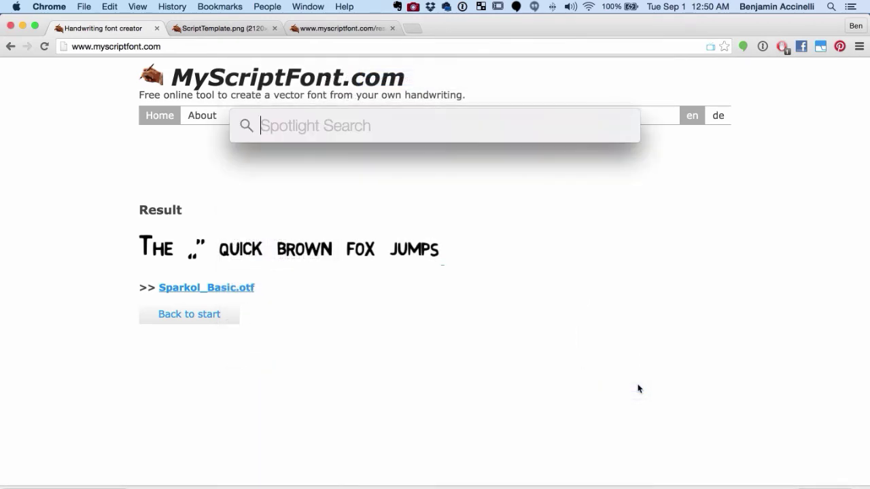
type("fon")
key("Return")
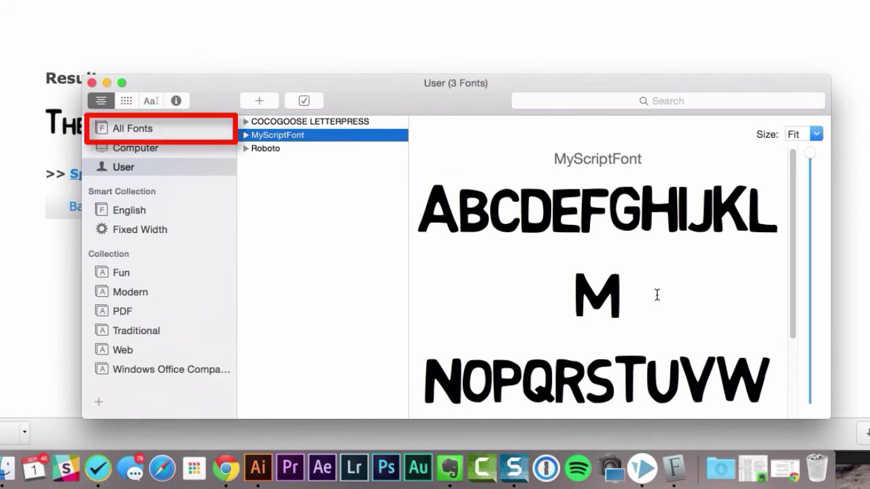
key("super+Tab")
key("super+Tab")
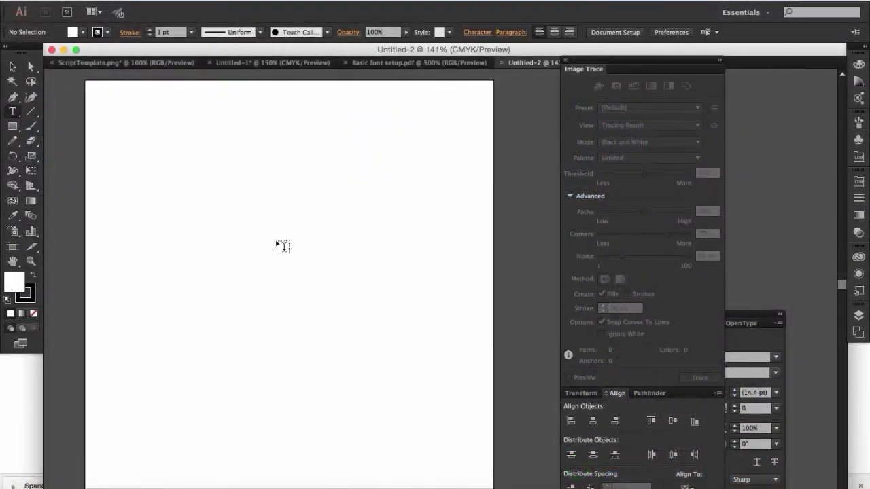
Step: Type 'THIS IS A TEST' on the artboard and zoom in on it
left_click(156, 234)
type("THIS IS A TEST")
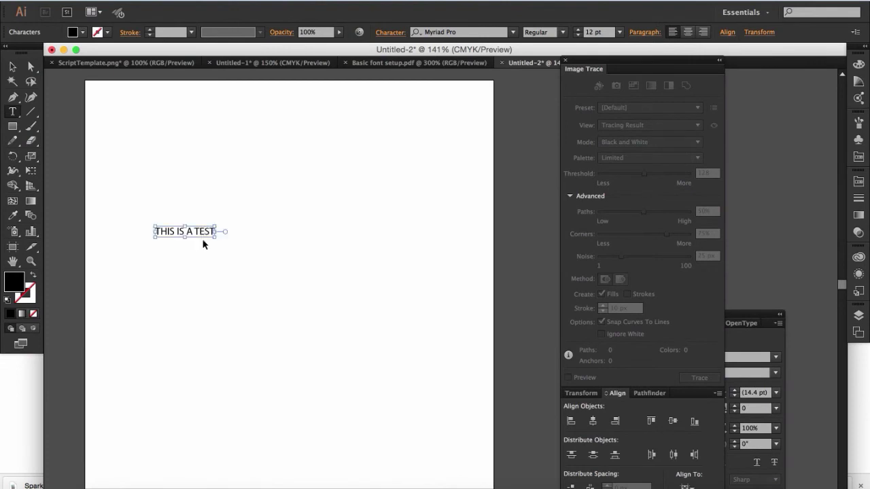
key("super+a")
key("super+equal")
key("Right")
key("Escape")
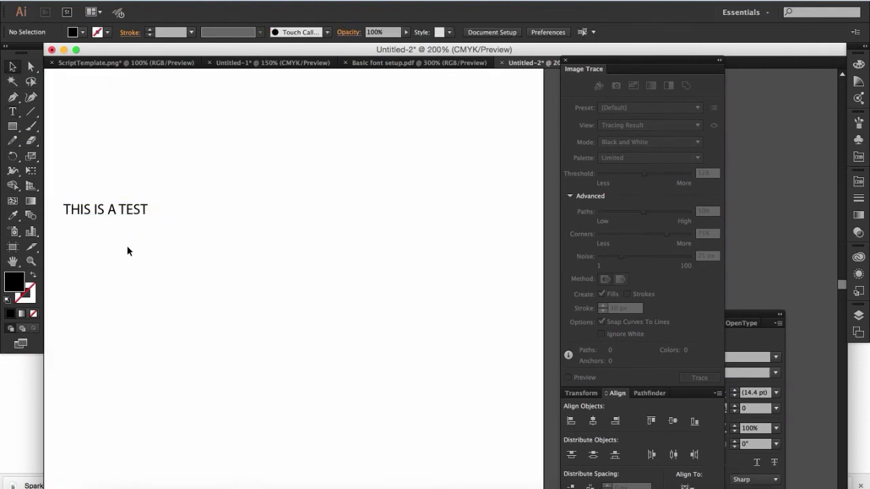
key("super+equal")
Step: Set the text in the Sparkol_Basic font and scale it up to about 29 pt
left_click(448, 32)
type("spark")
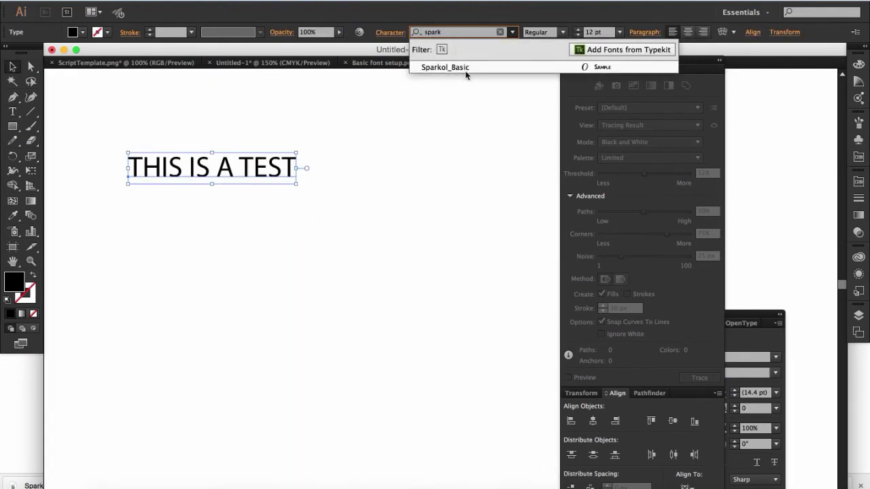
left_click(465, 68)
left_click_drag(296, 183, 488, 217)
Step: Set the text's tracking to 100 in the Character panel
left_click(563, 60)
left_click(754, 408)
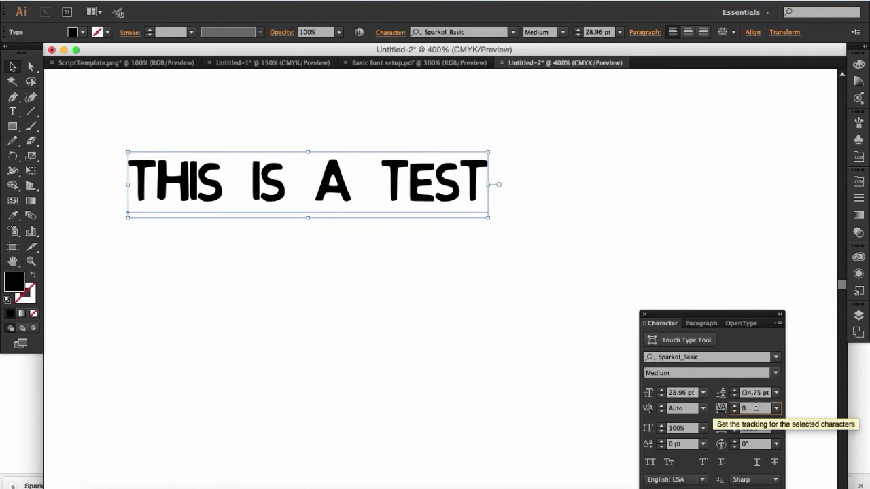
type("100")
key("Return")
left_click(486, 293)
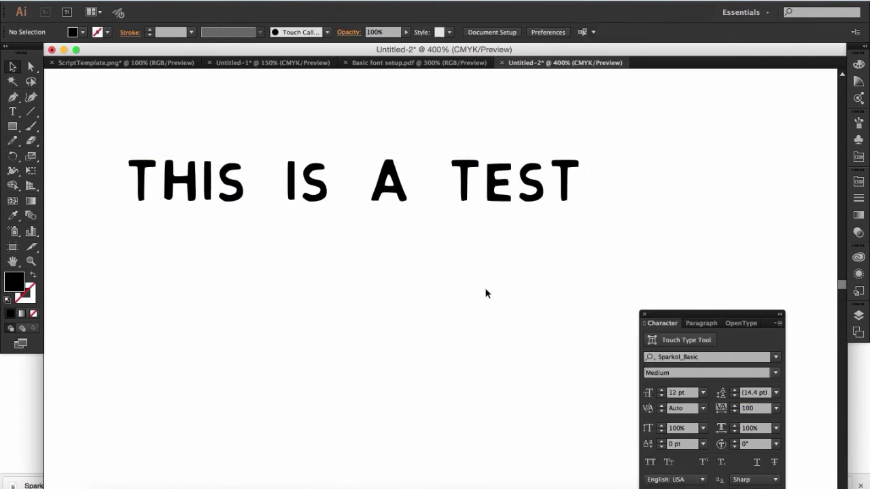
Step: Move the Character panel up, zoom out to 300%, and start a text line below the test sentence
left_click_drag(662, 314, 666, 159)
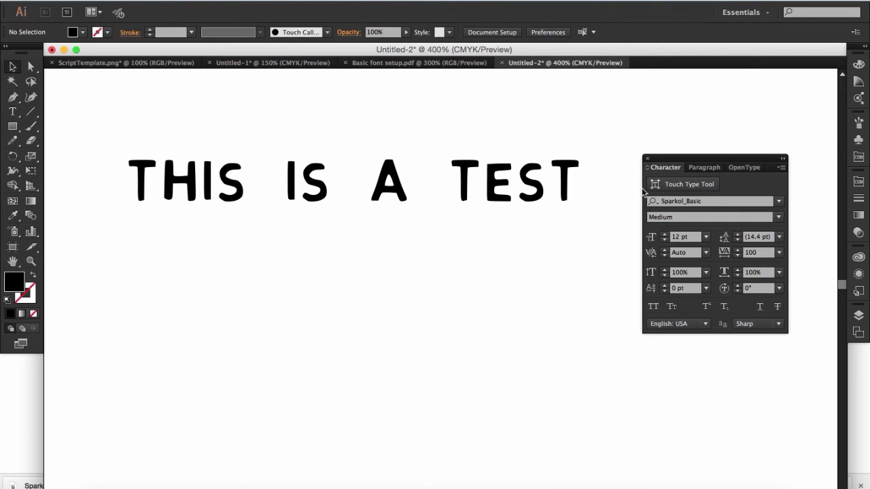
key("super+minus")
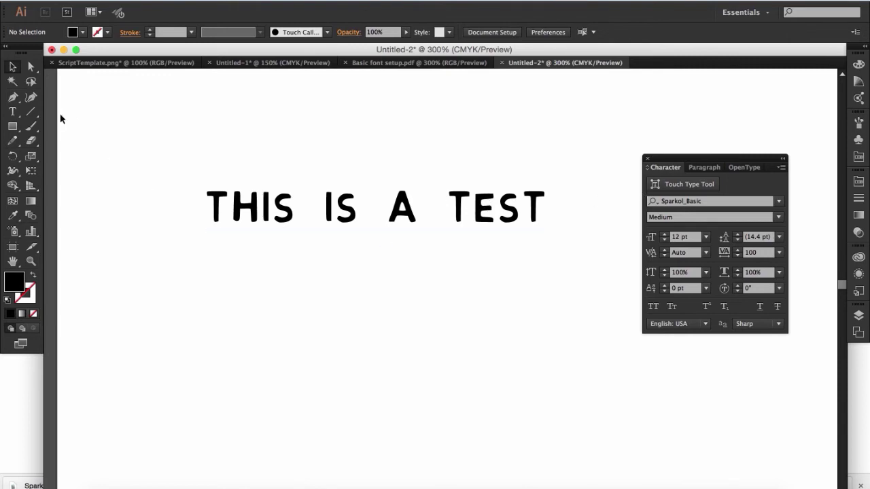
left_click(19, 113)
left_click(235, 322)
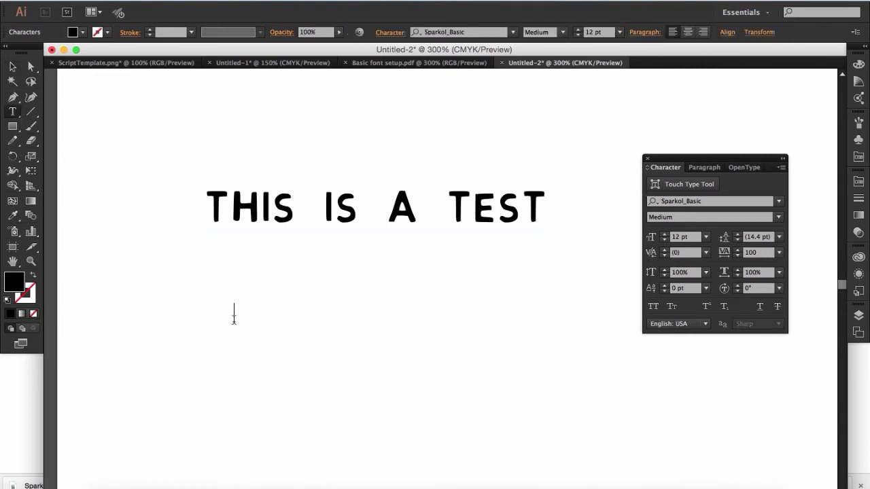